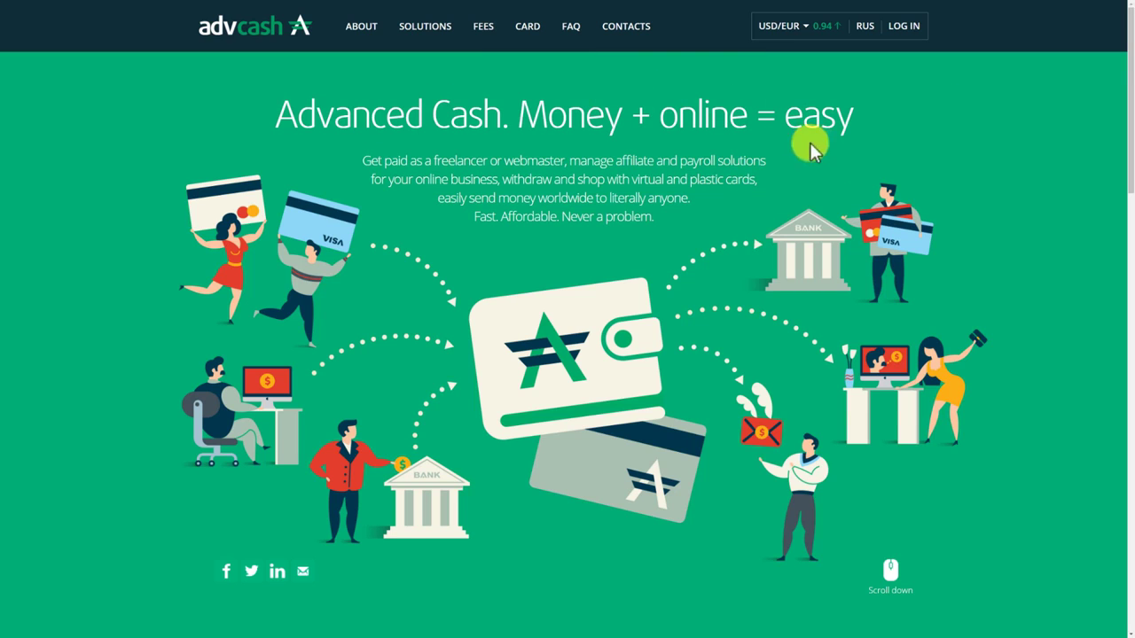
Scroll down the advcash.com homepage and choose Register Account for Free
scroll(1012, 213, down, 8)
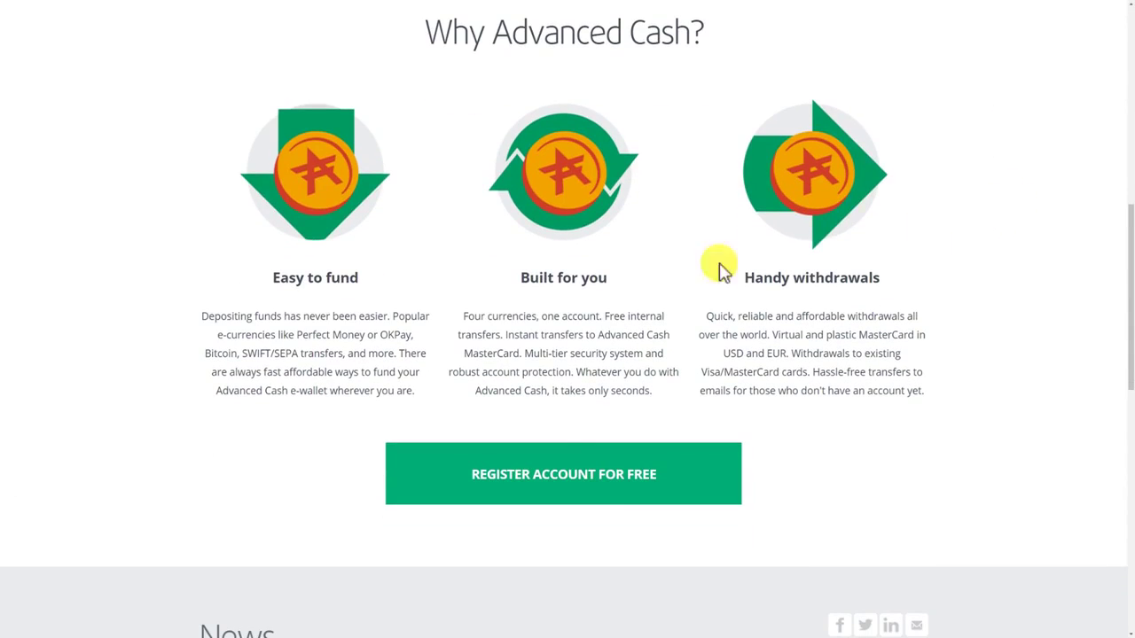
click(570, 460)
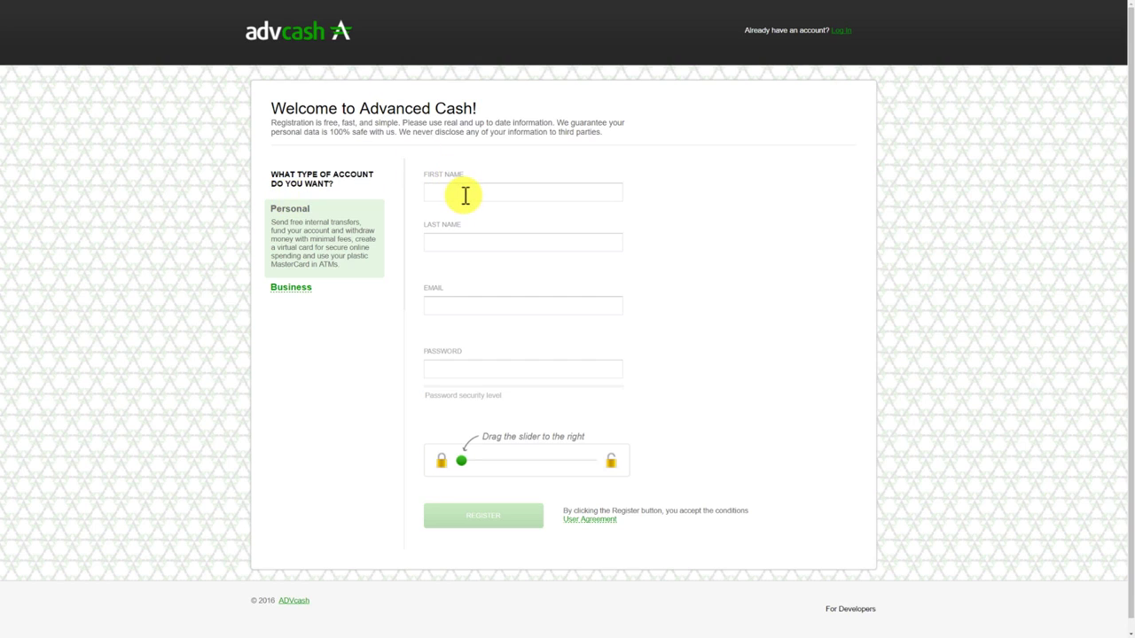
Fill in the first name, last name and e-mail address fields of the sign-up form
click(465, 196)
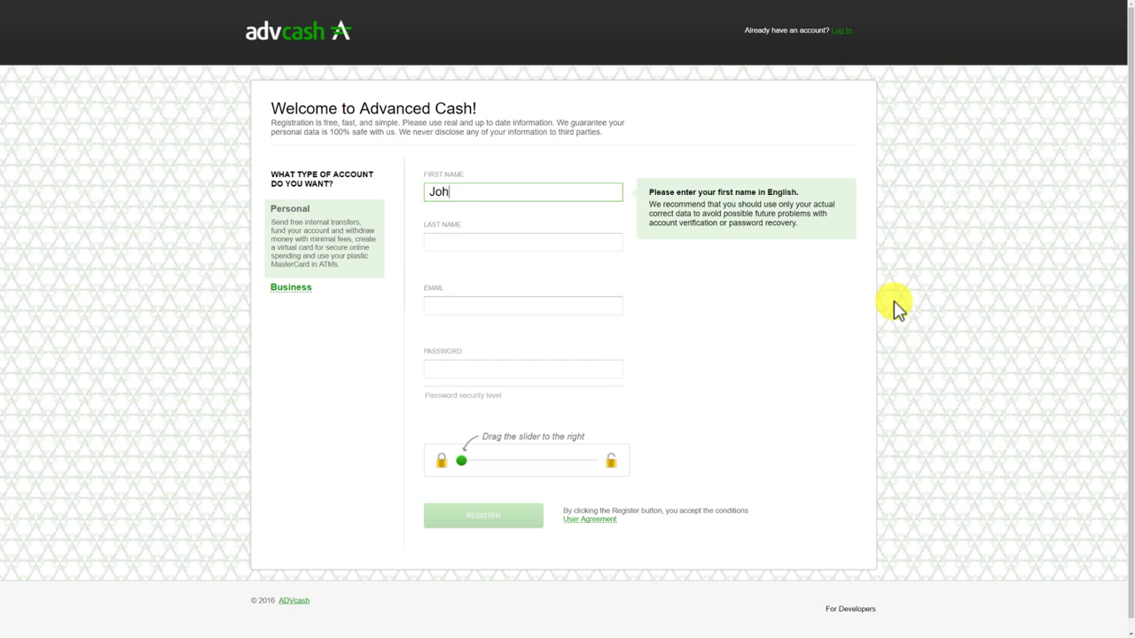
key(Tab)
text(DOE)
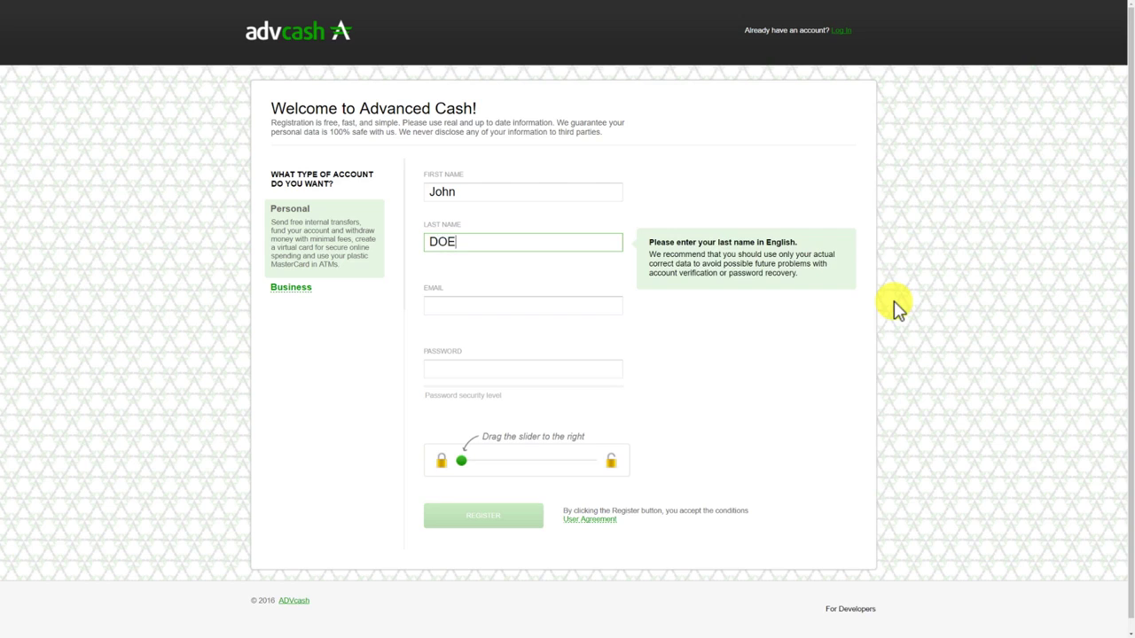
key(Tab)
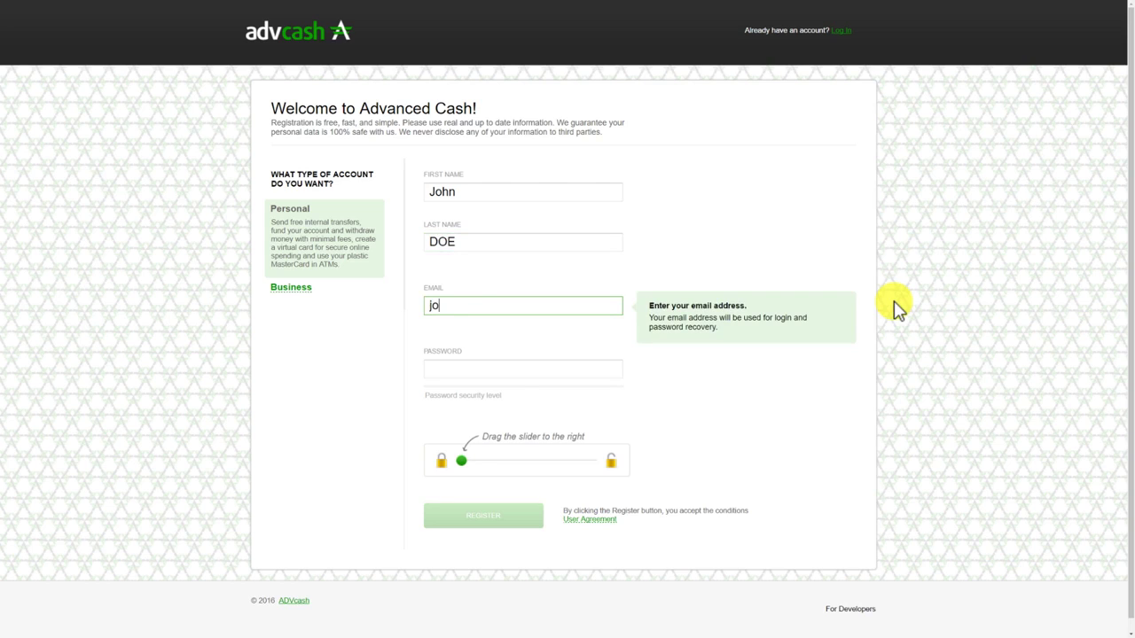
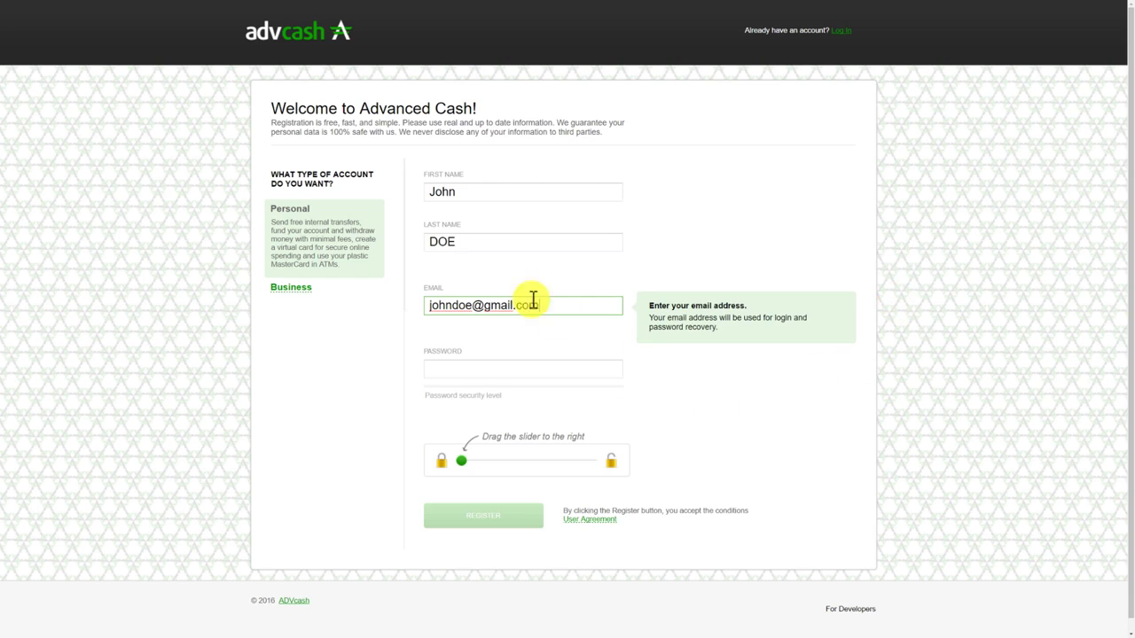
Enter the account password and slide the unlock knob fully right to pass the check
click(542, 371)
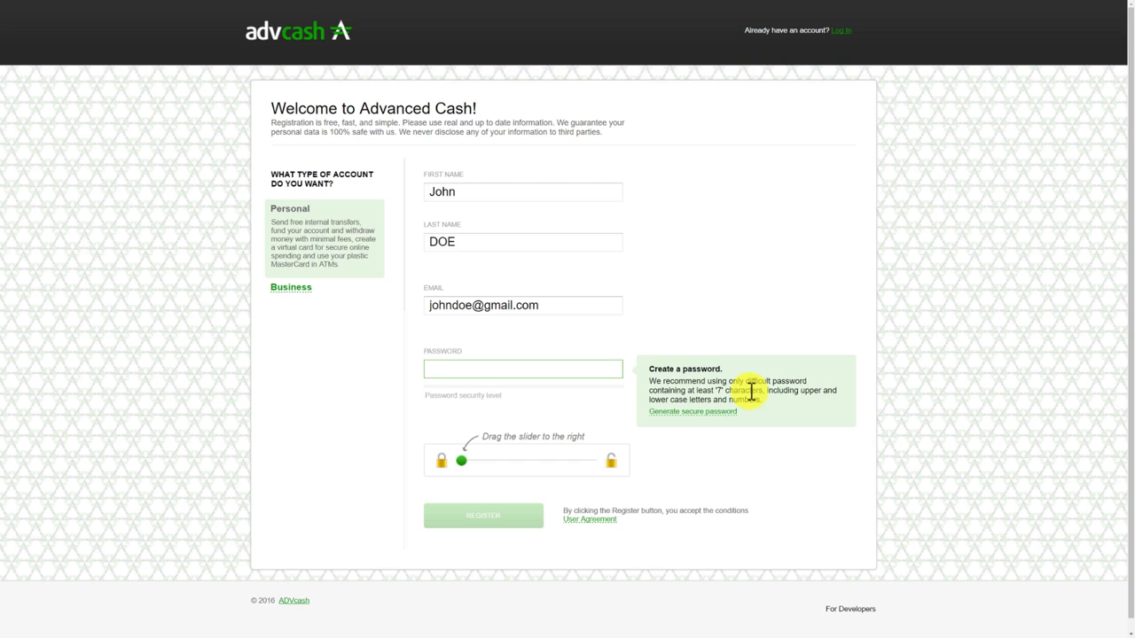
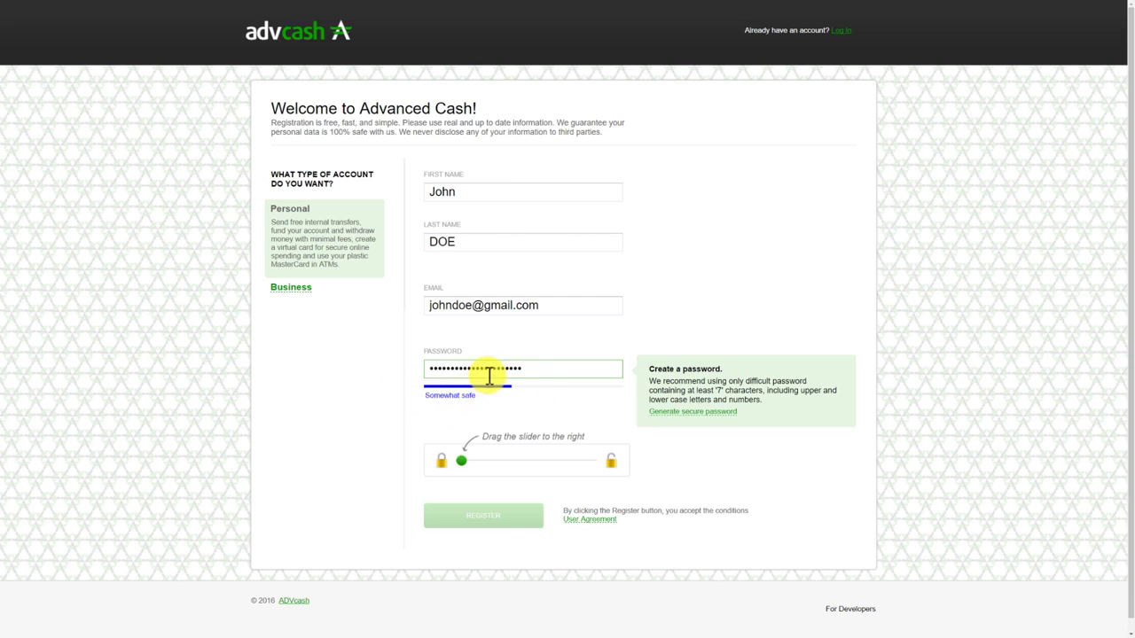
drag(463, 466, 537, 463)
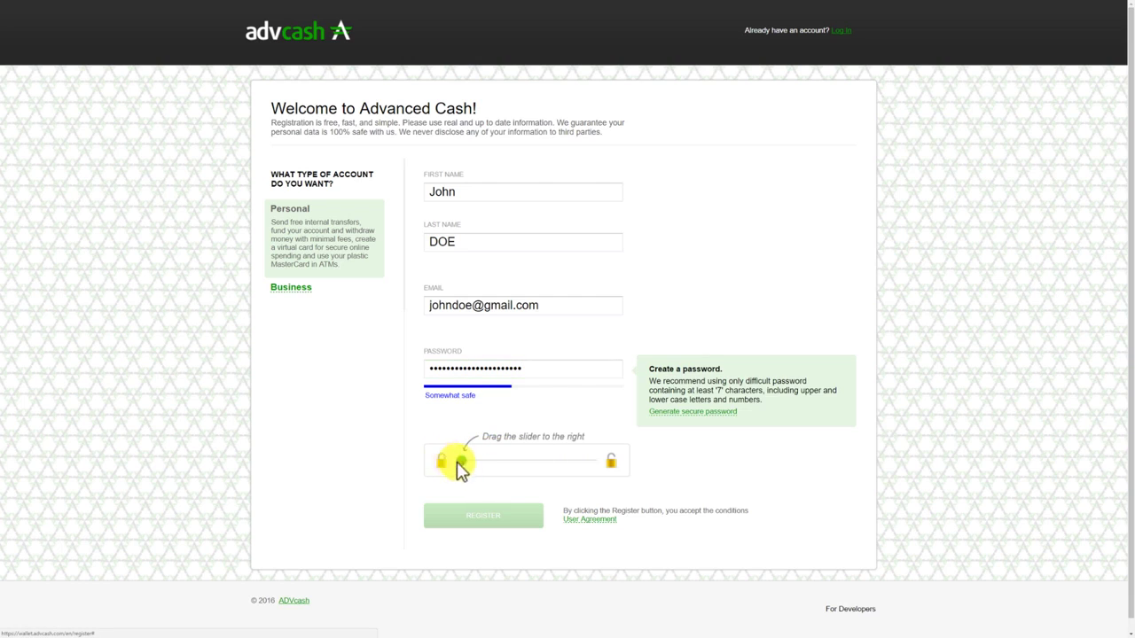
drag(461, 463, 660, 463)
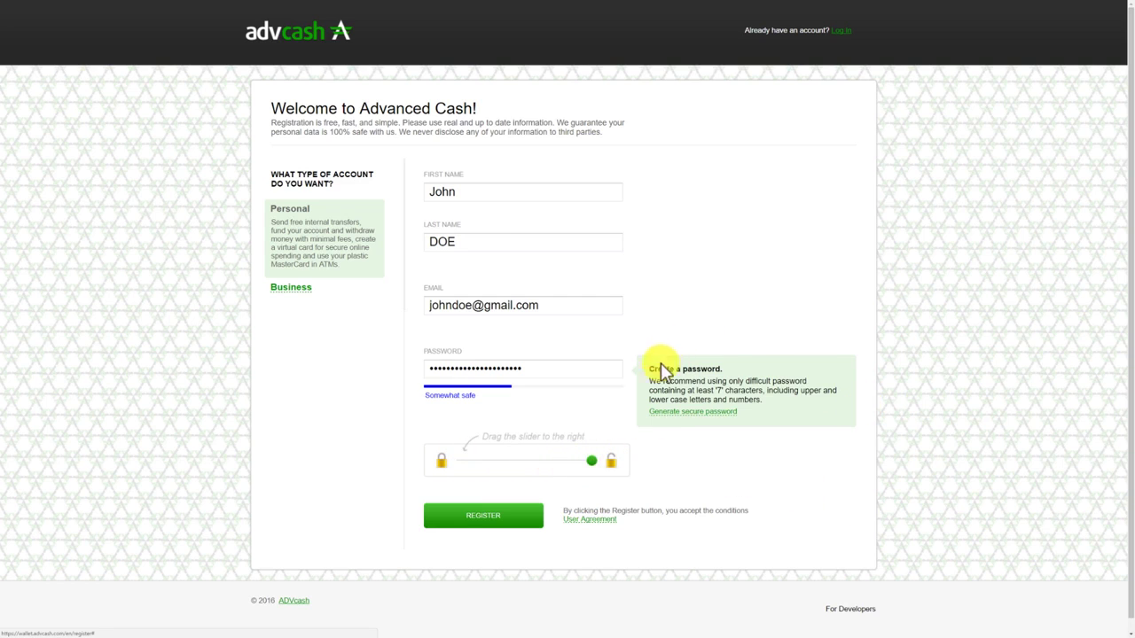
Submit the registration, then choose Verify Your Account in the Congratulations popup
click(537, 519)
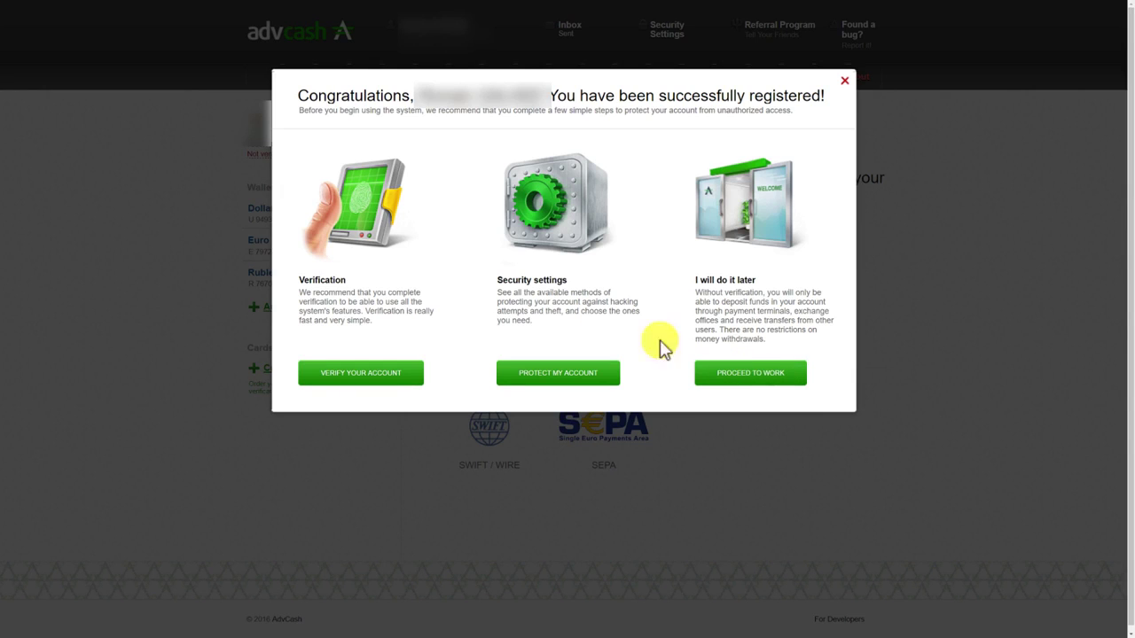
click(355, 390)
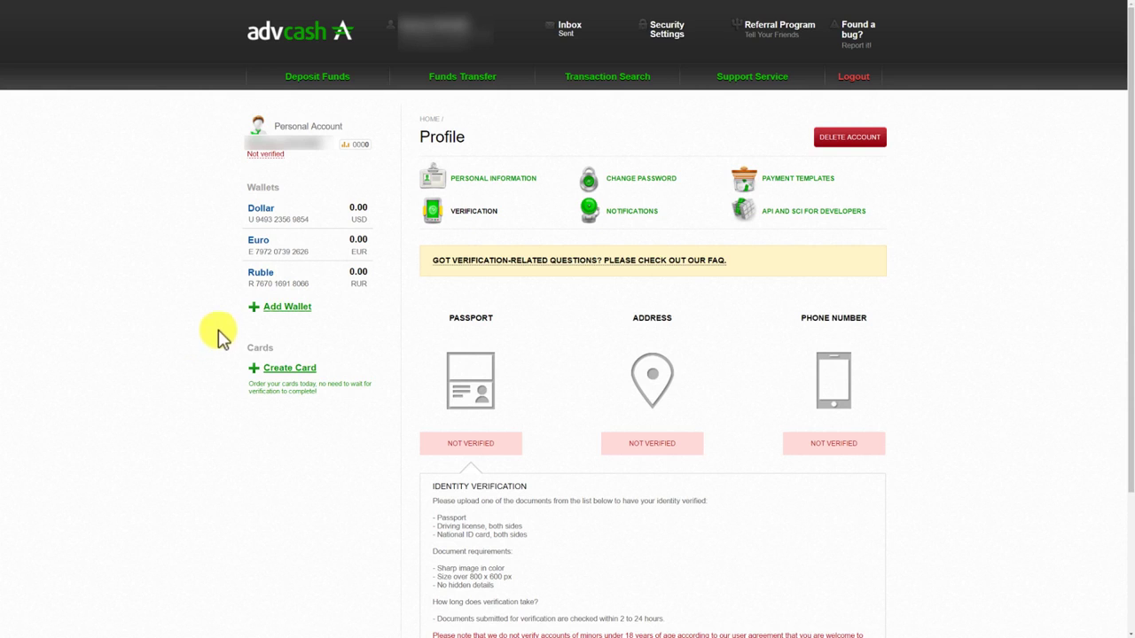
Open the Identity Verification Upload Document Copy file picker and center the Ouvrir dialog
scroll(559, 367, down, 3)
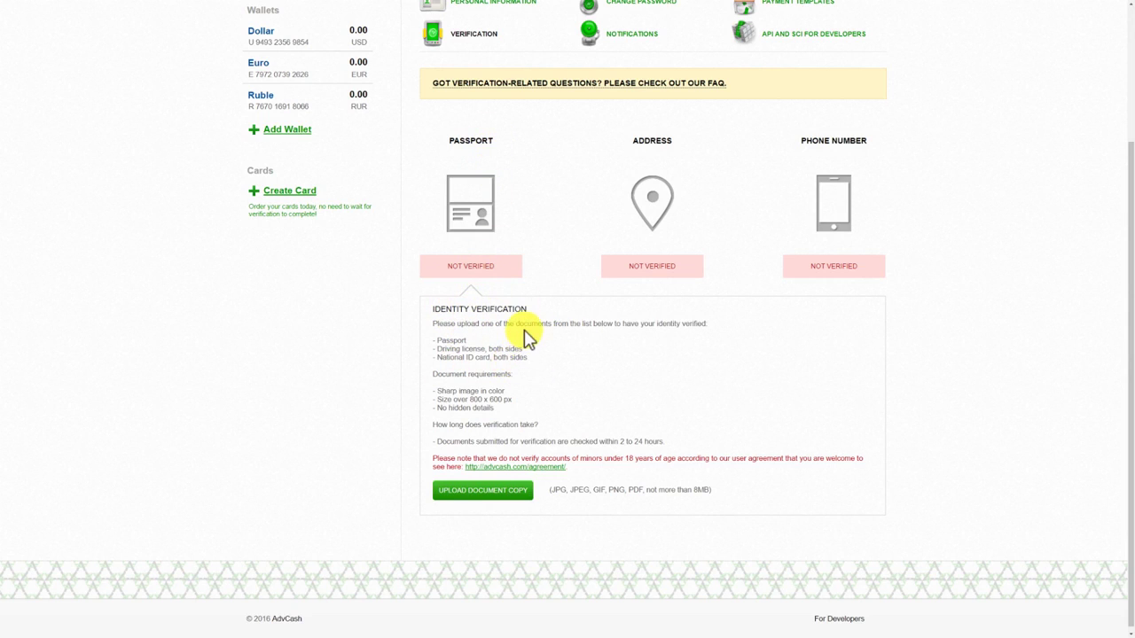
scroll(524, 331, down, 1)
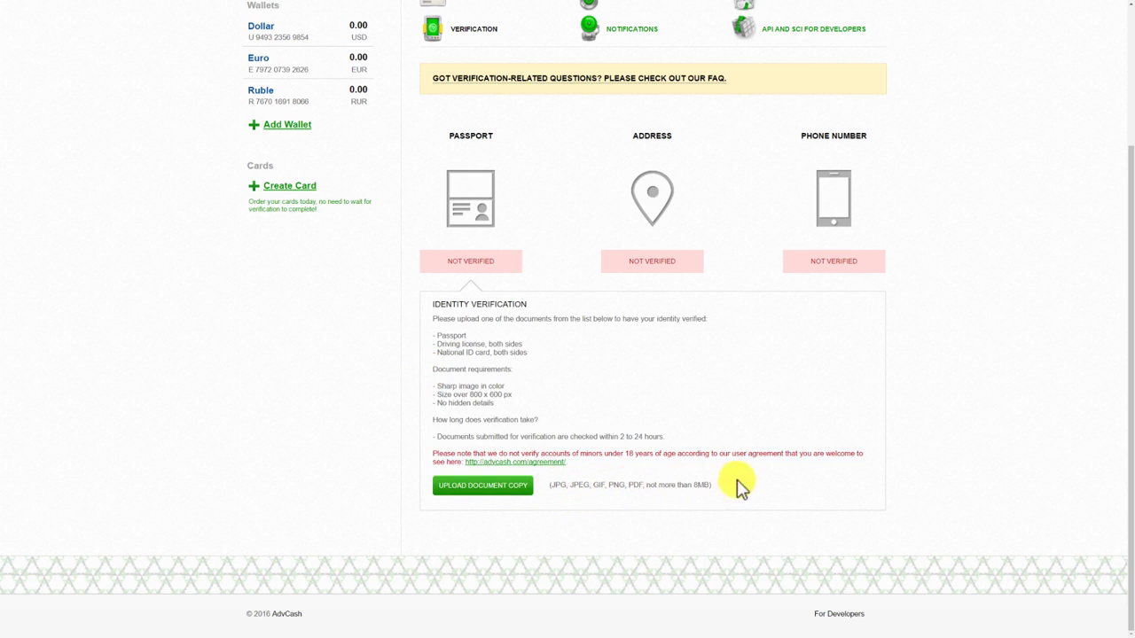
click(475, 492)
drag(368, 6, 544, 55)
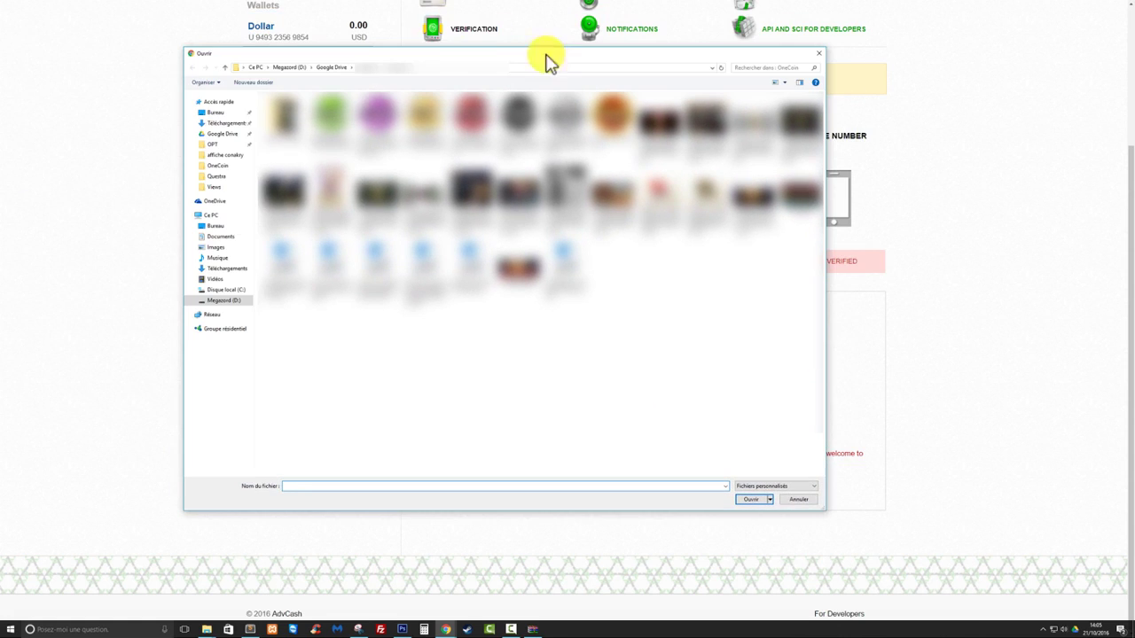
Upload the scanned ID card PDF from the papers folder
click(224, 136)
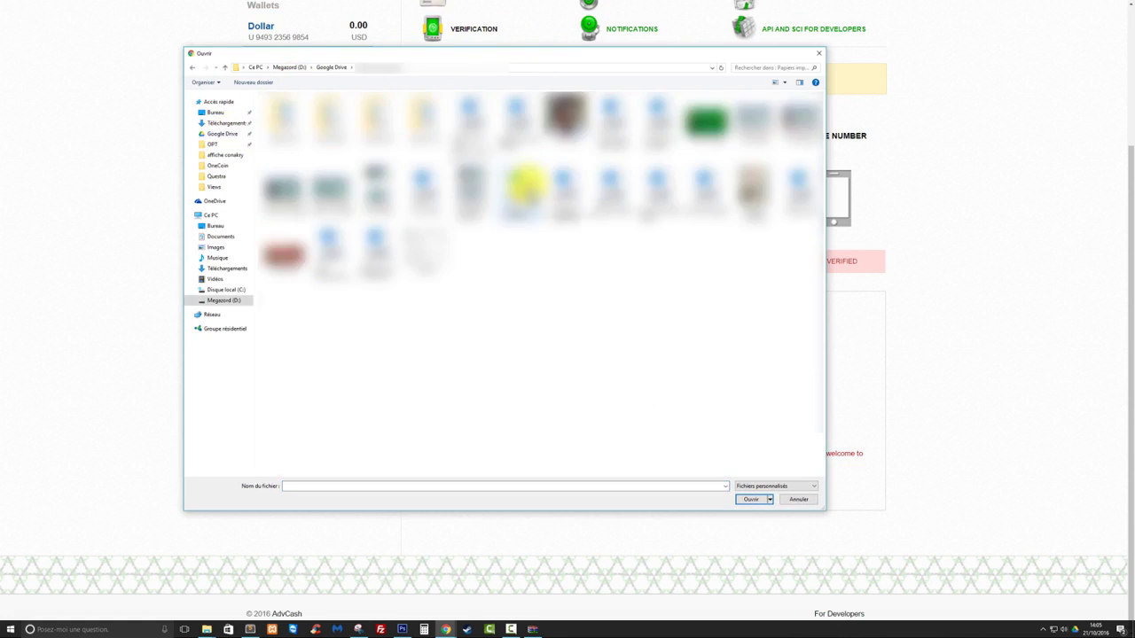
double_click(526, 184)
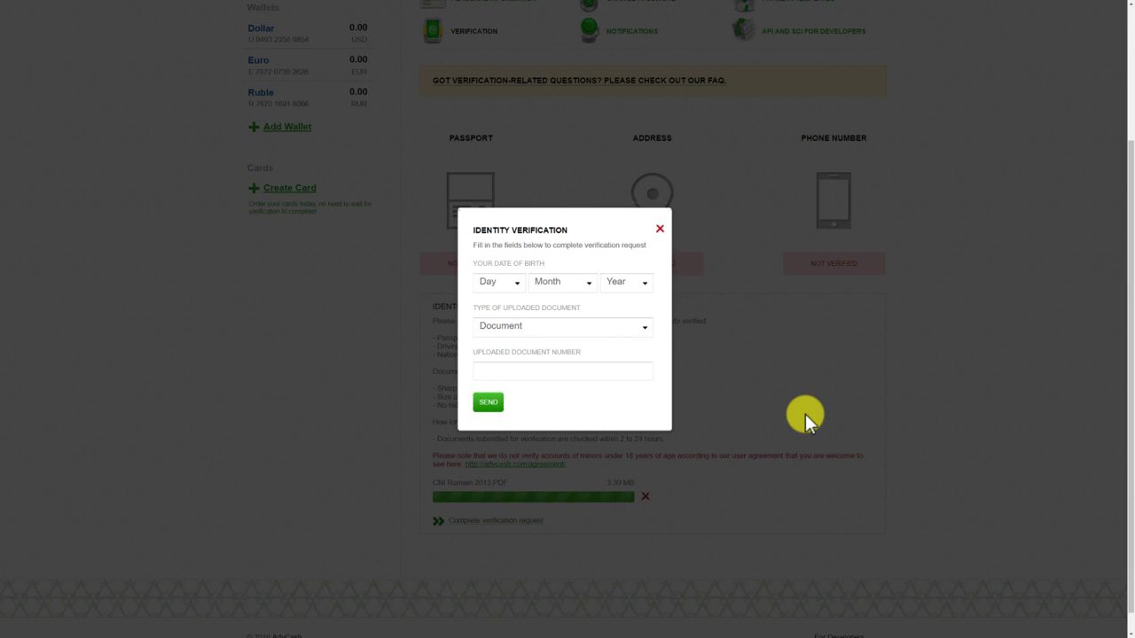
Select the day, month and year of birth from the date dropdowns
click(513, 283)
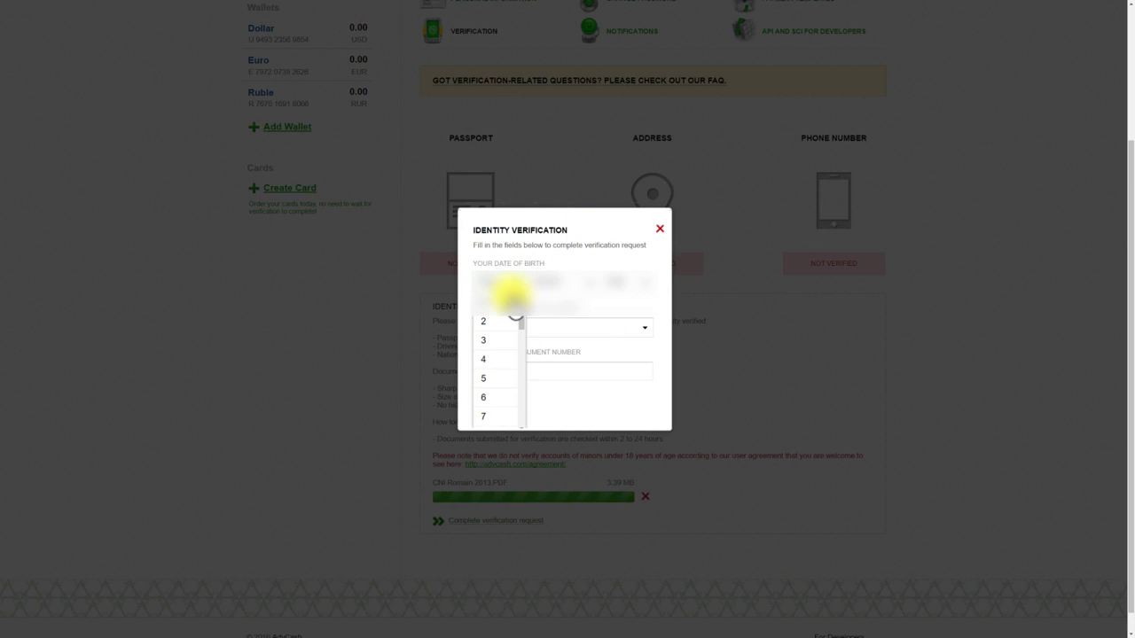
click(507, 321)
click(564, 283)
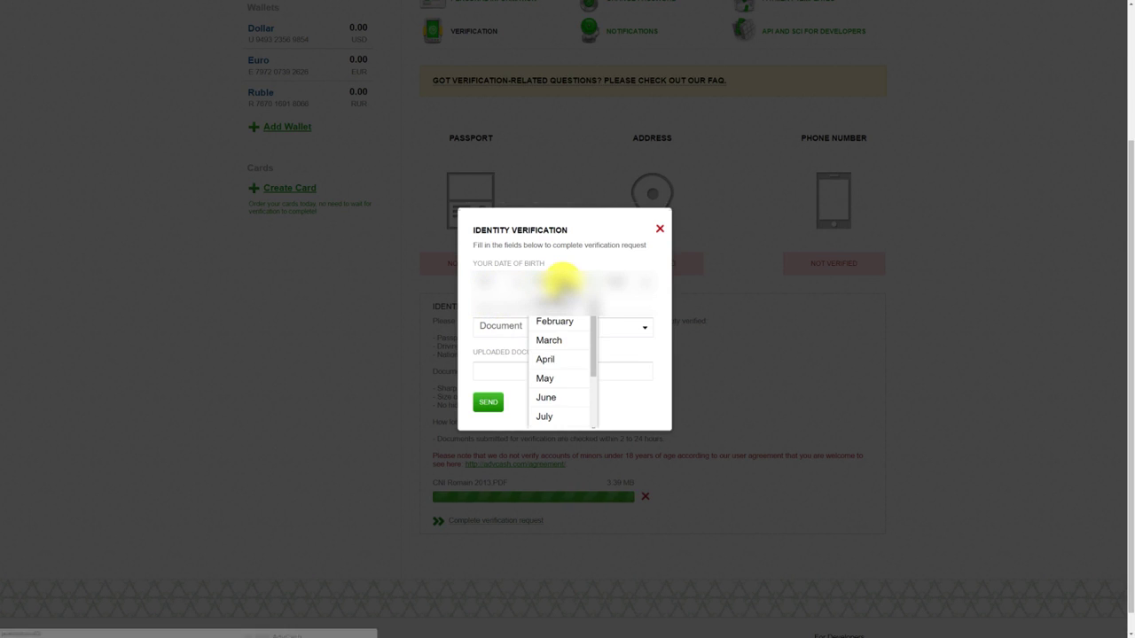
click(560, 282)
click(631, 282)
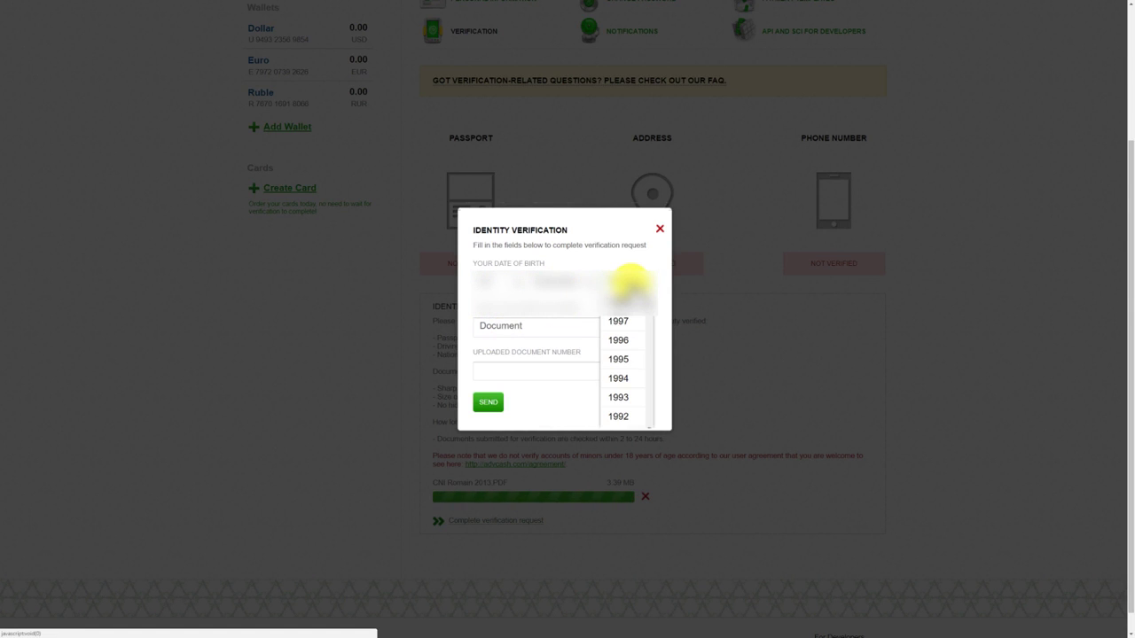
click(631, 282)
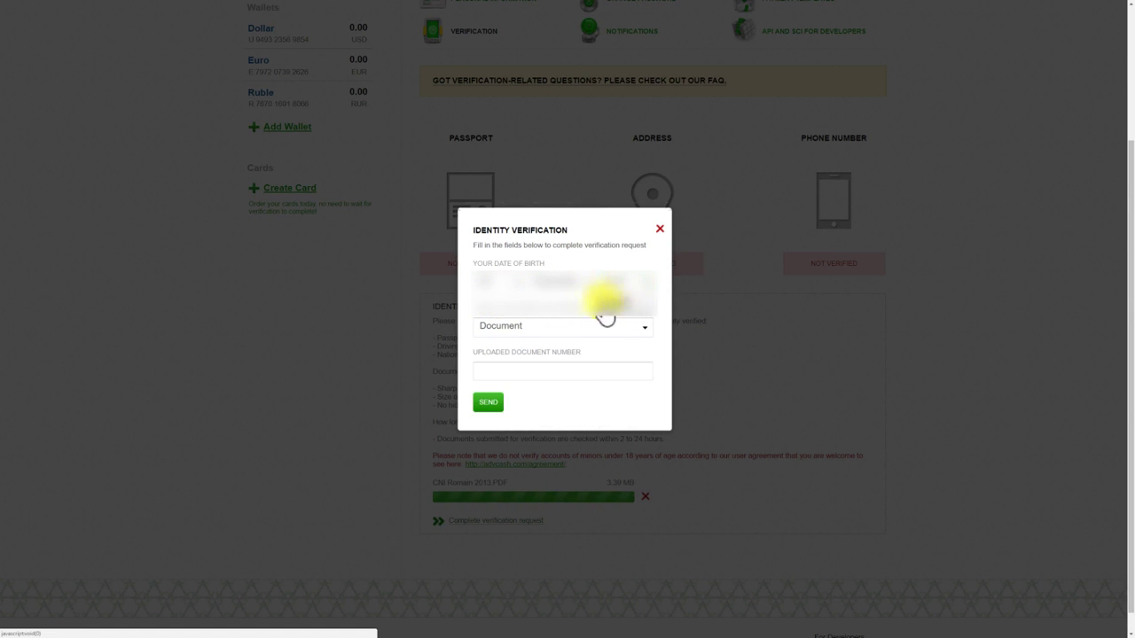
Set the document type to National ID, enter its number, and send the request
click(566, 335)
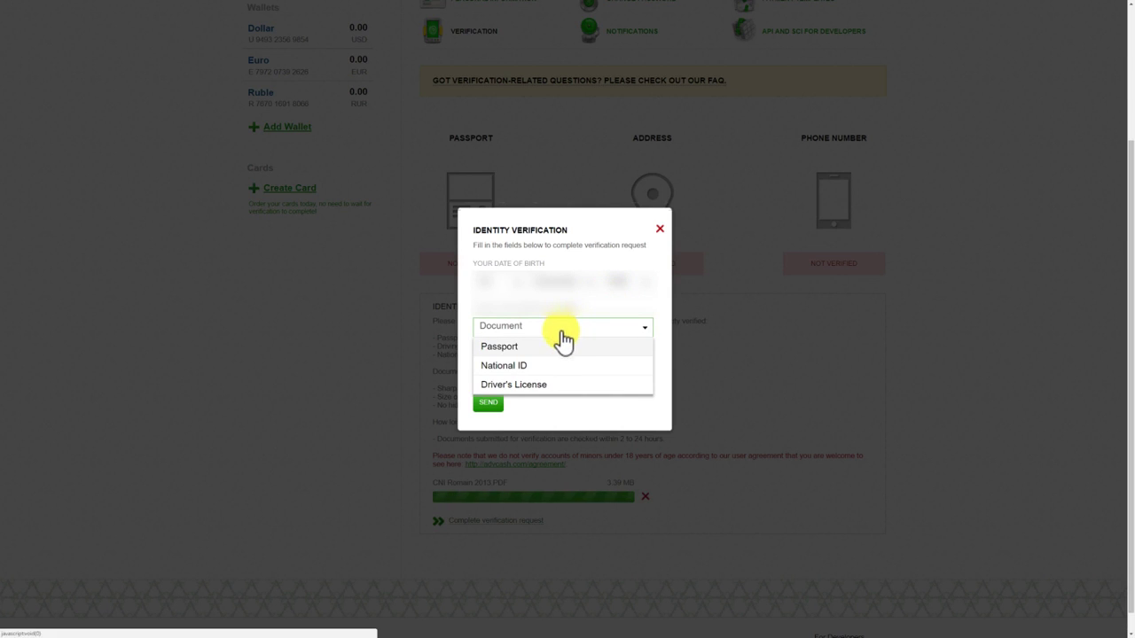
click(527, 368)
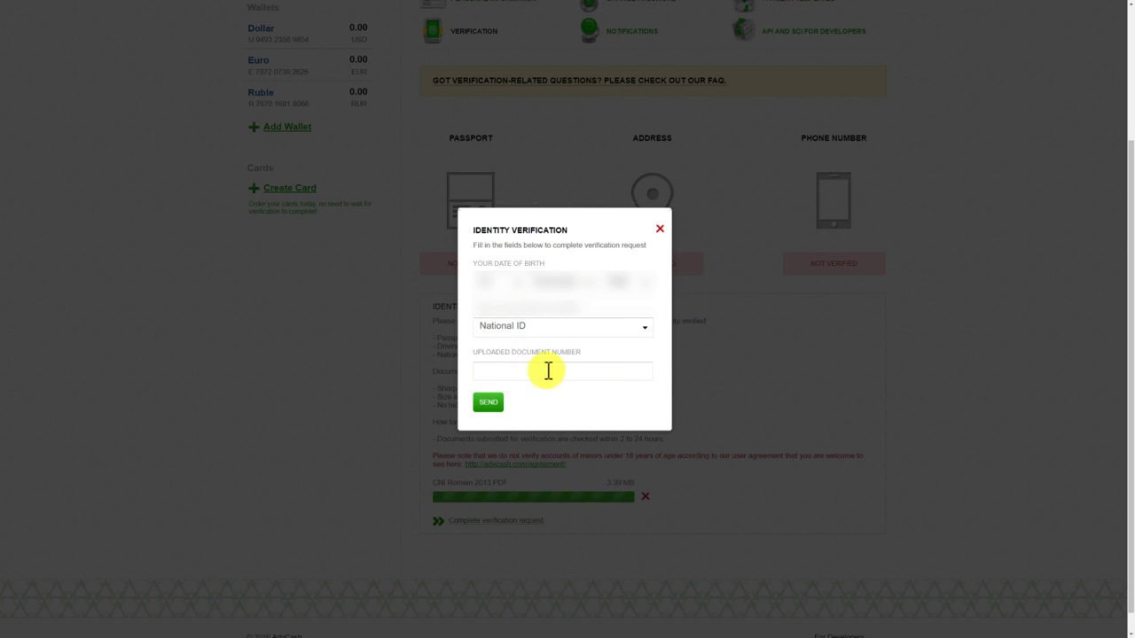
click(515, 372)
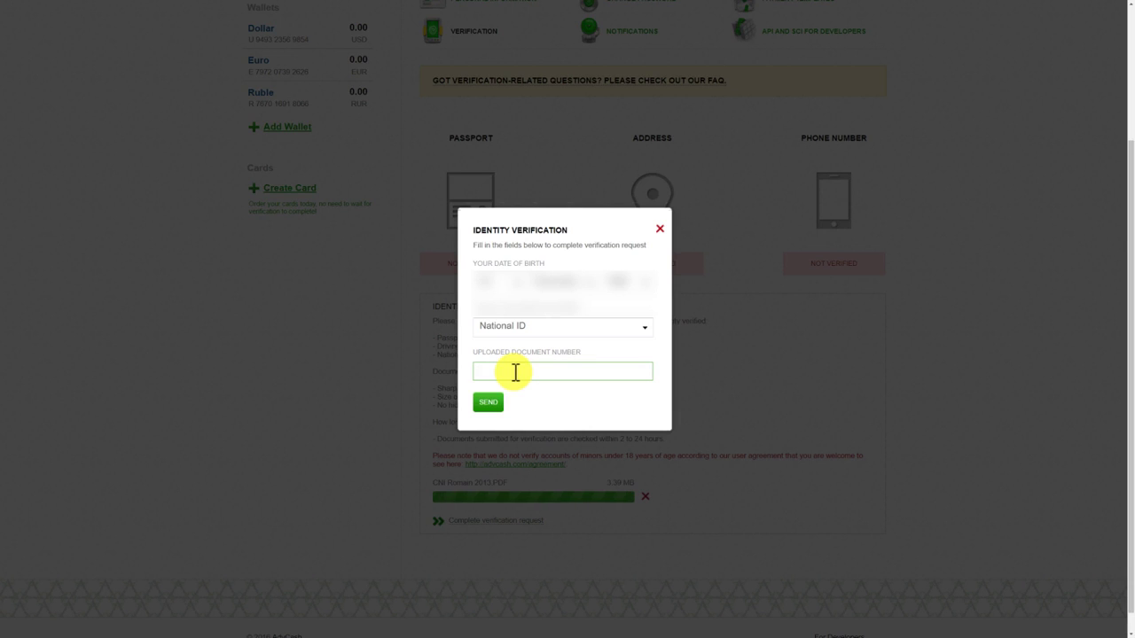
click(515, 372)
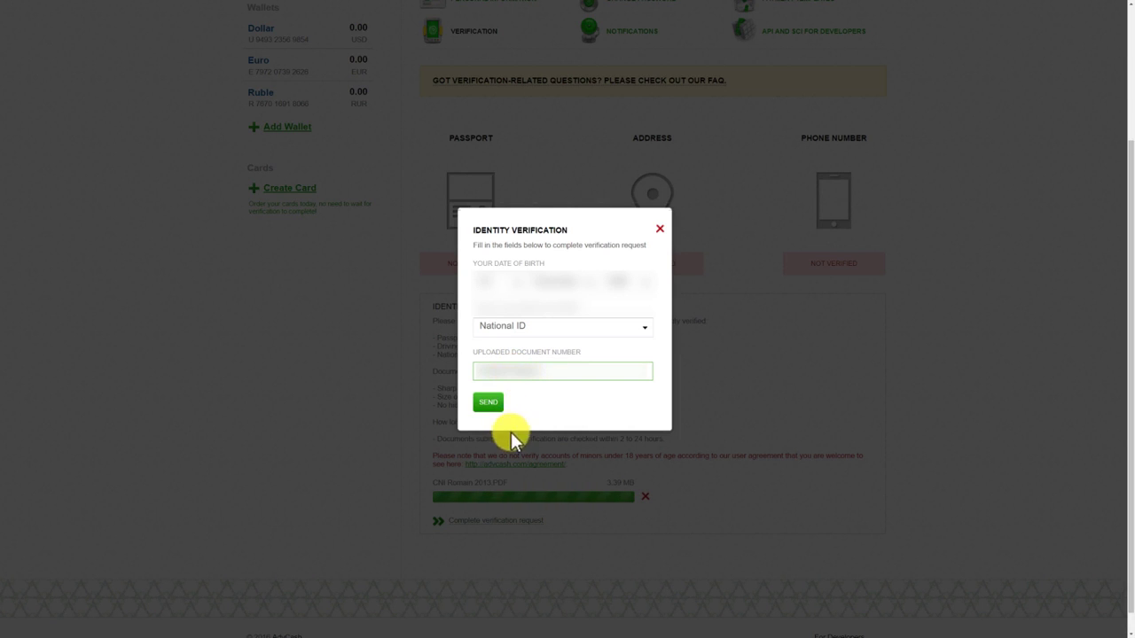
click(489, 404)
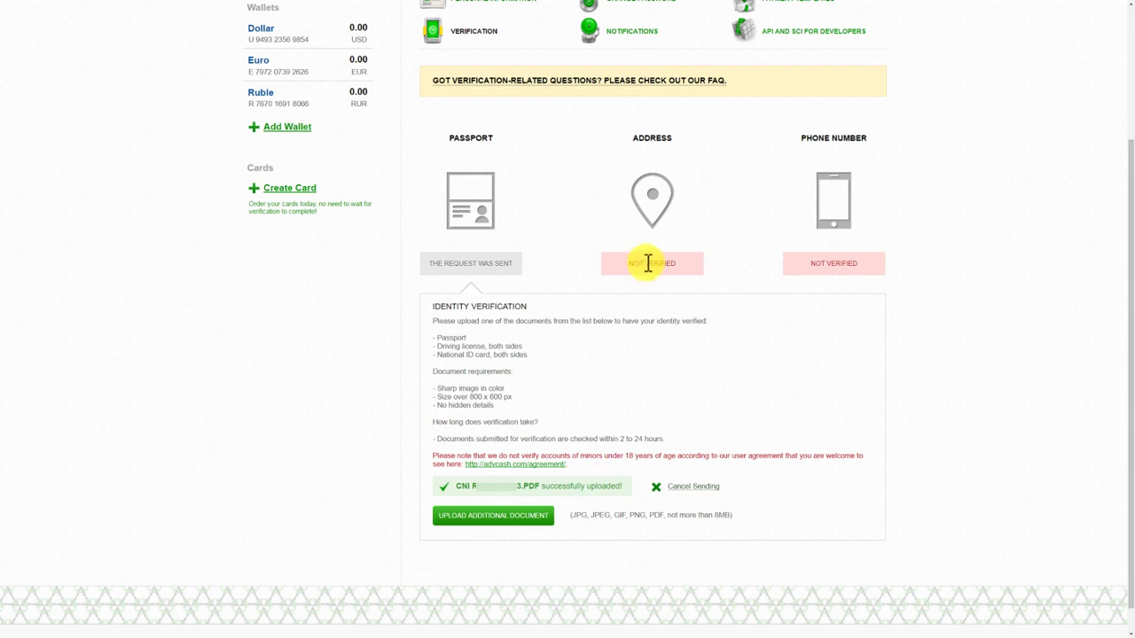
Review the Address tab requirements and open the Upload Document Copy file picker
click(663, 197)
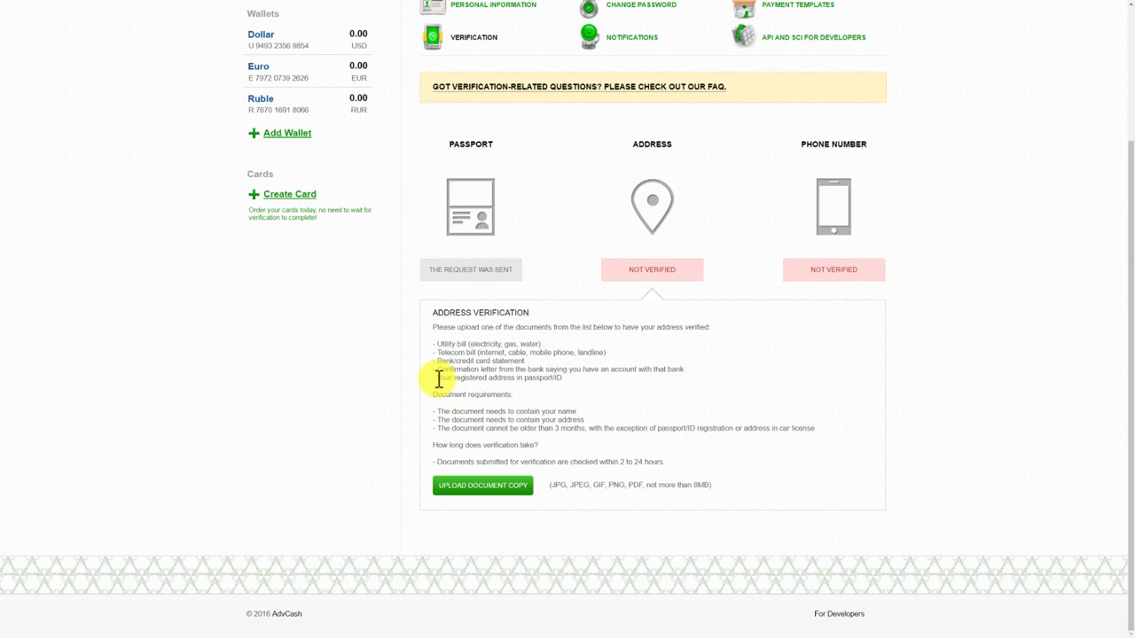
drag(435, 380, 476, 379)
click(478, 379)
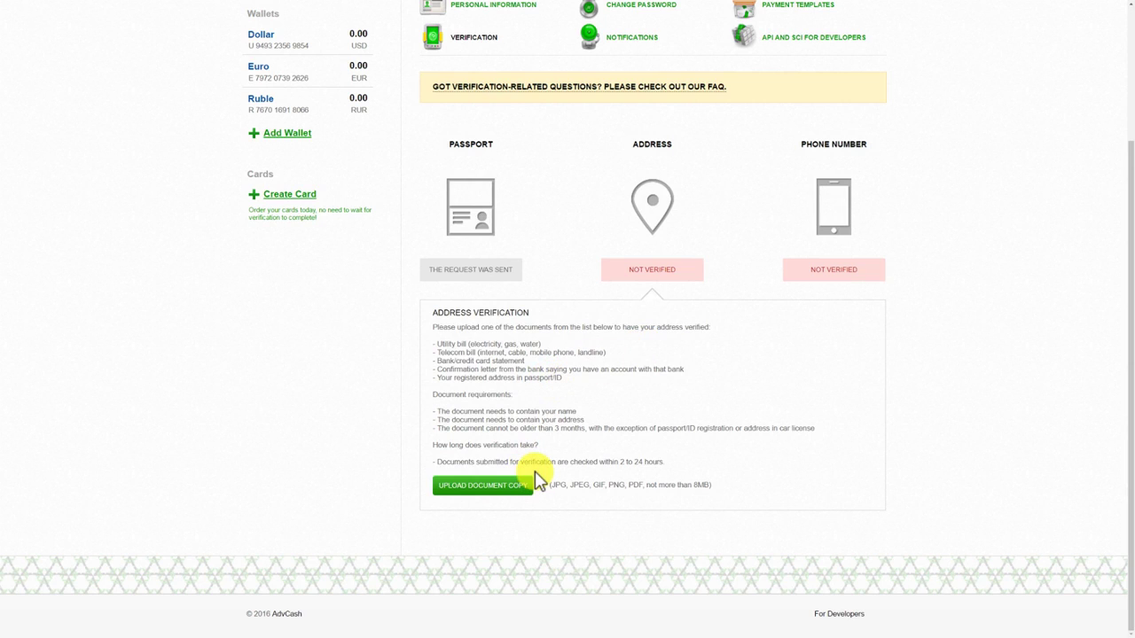
click(490, 487)
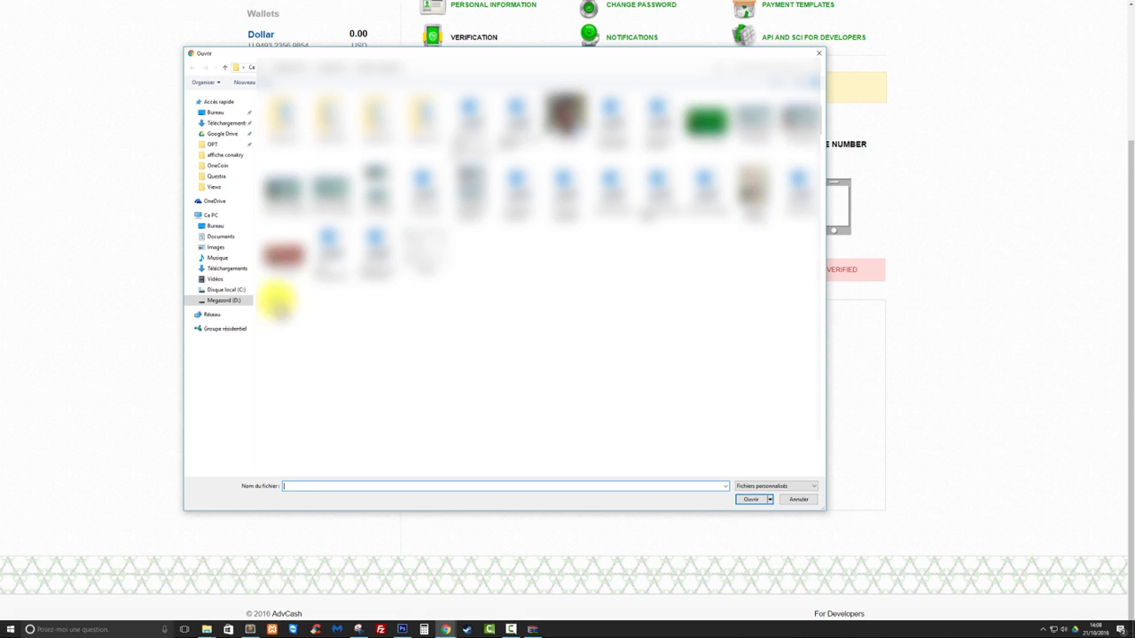
Upload ENGIE copie.JPG from the OPT folder as the proof-of-address document
click(227, 144)
click(395, 115)
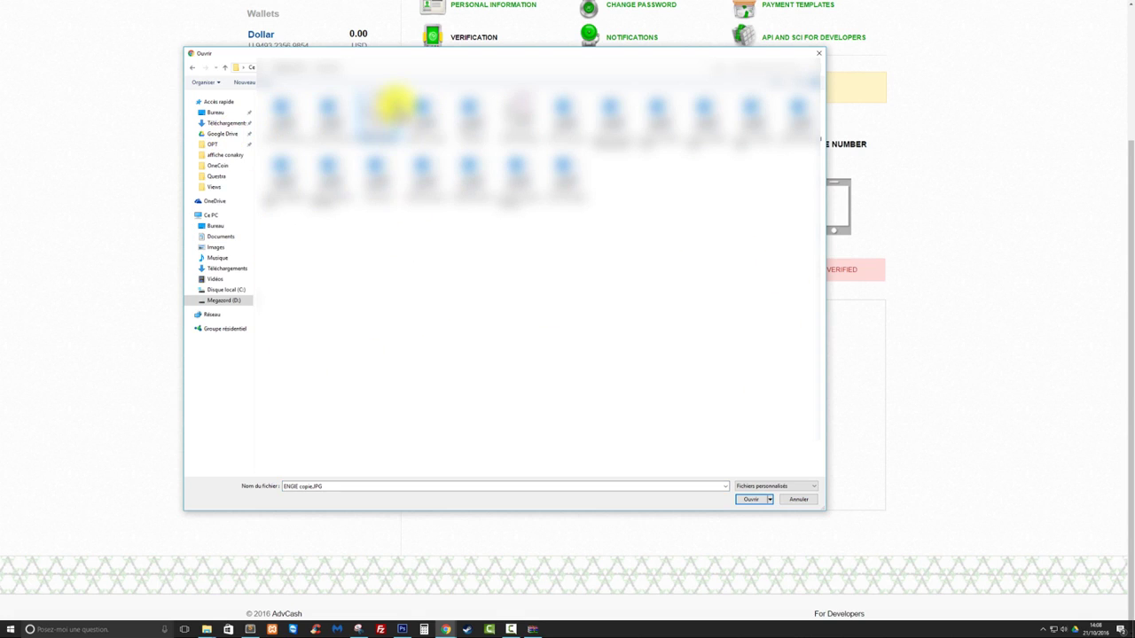
double_click(383, 111)
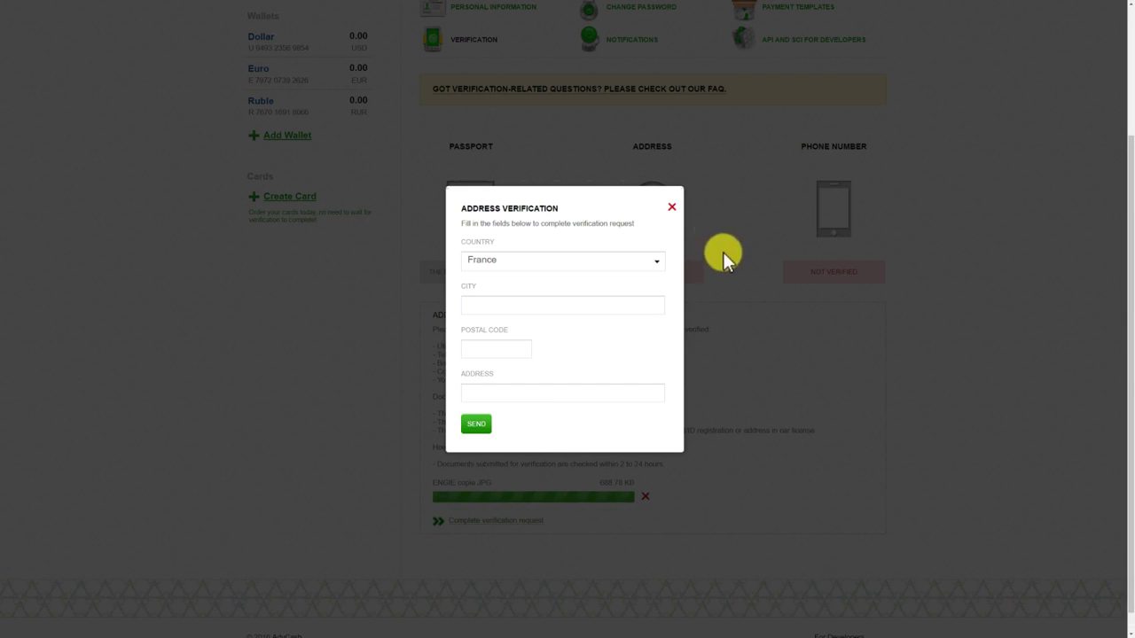
Choose the city from the suggestions and enter the postal code
click(507, 304)
text(Bea)
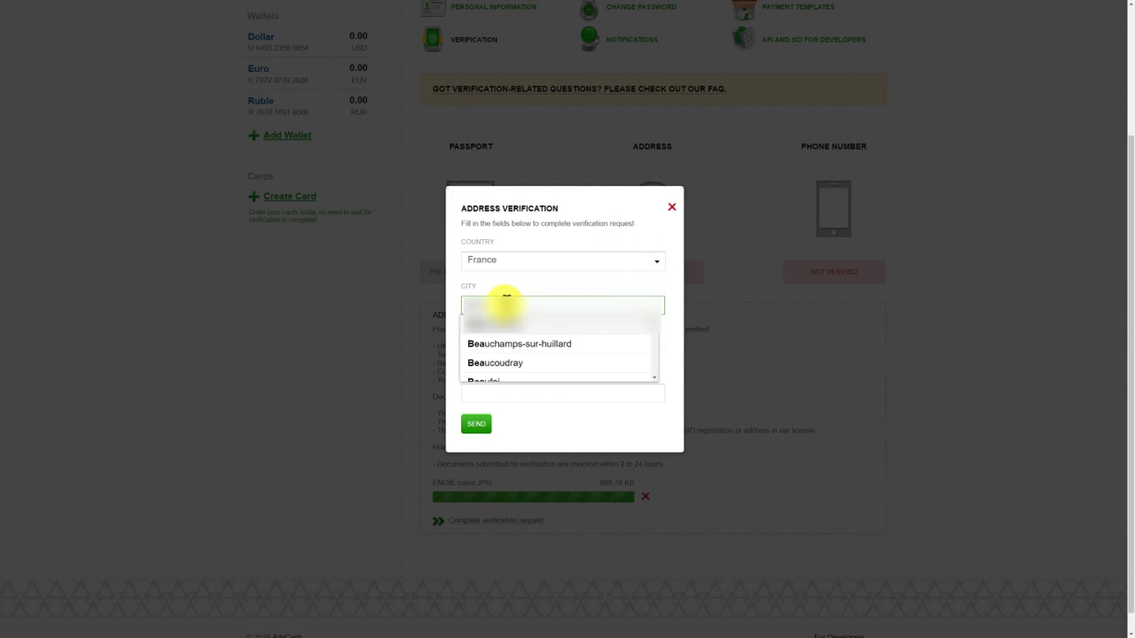
key(Down)
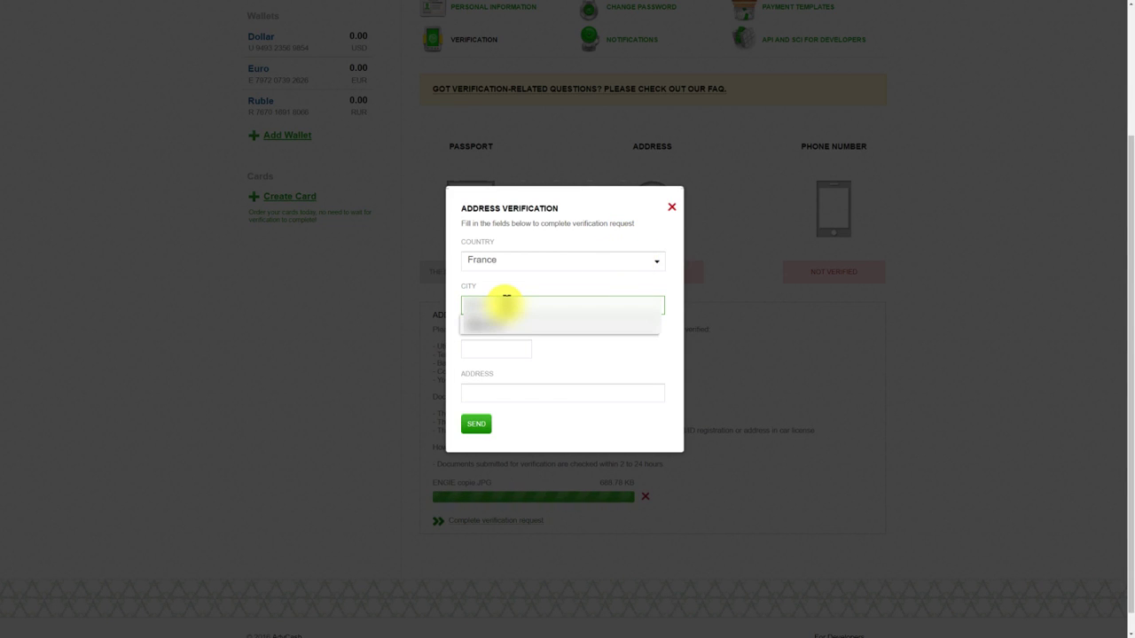
key(Return)
click(502, 353)
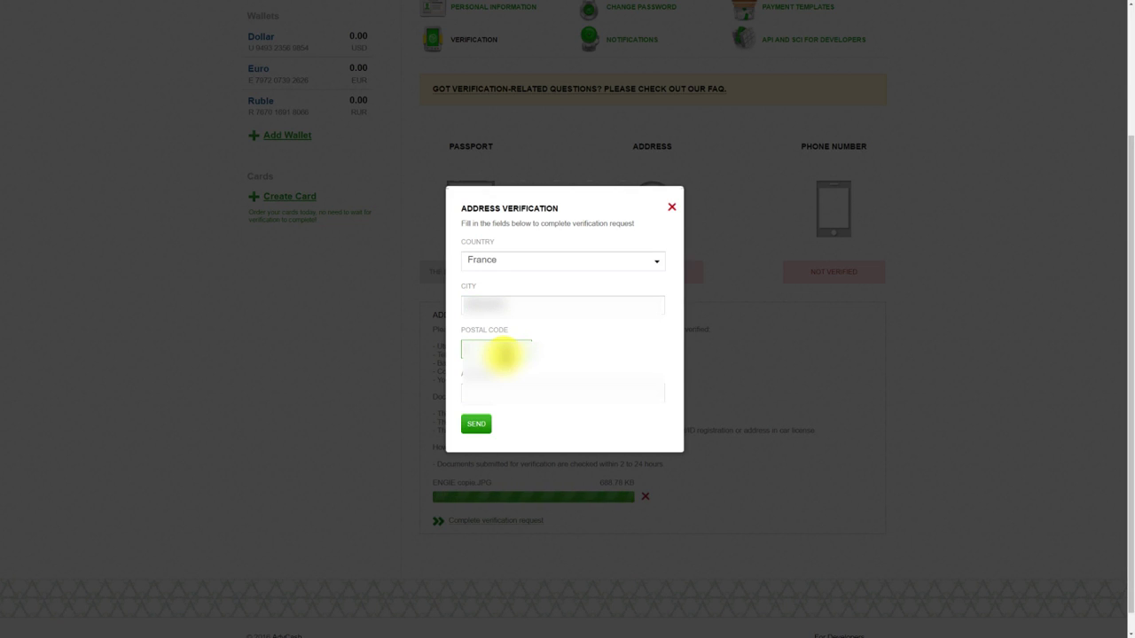
text(60000)
click(571, 342)
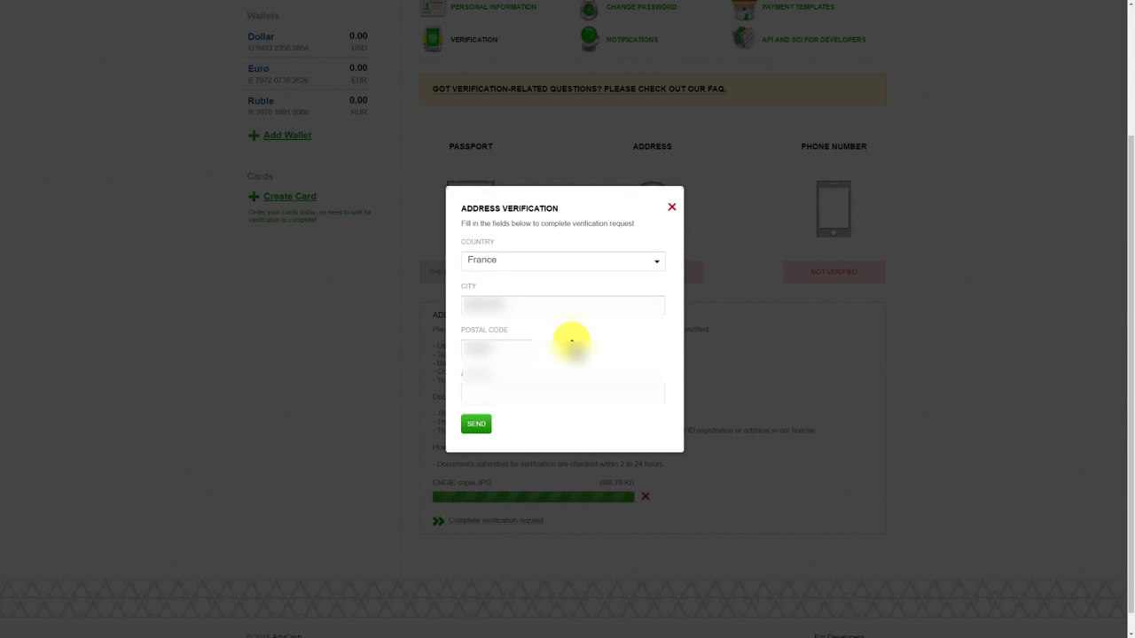
Pick the street address from the suggestions, send the address request, then open Phone Number
click(501, 393)
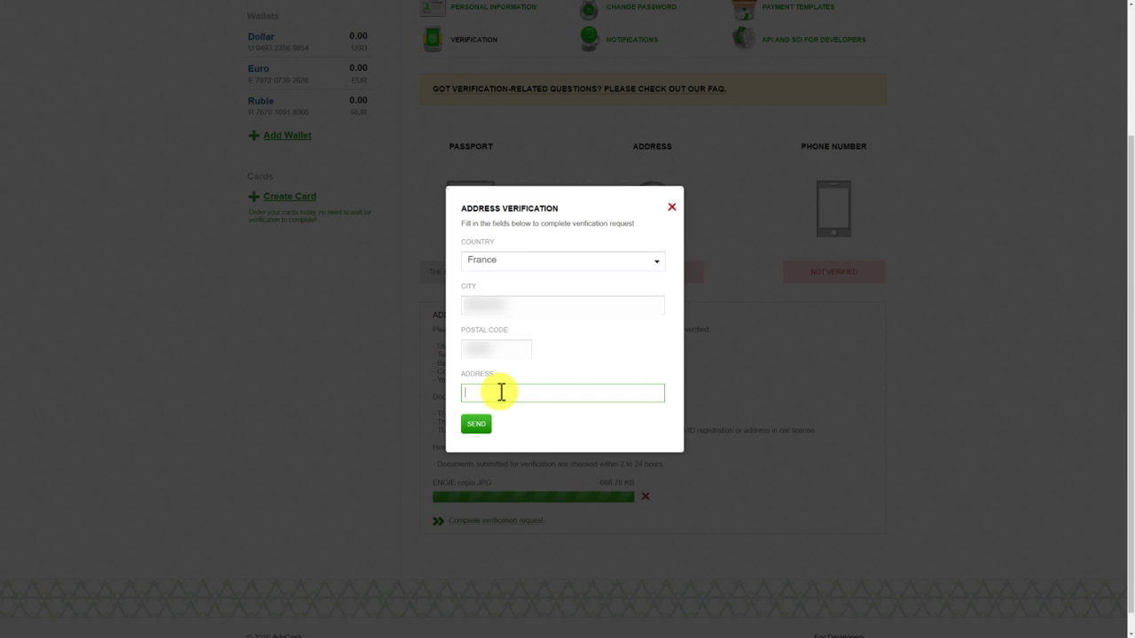
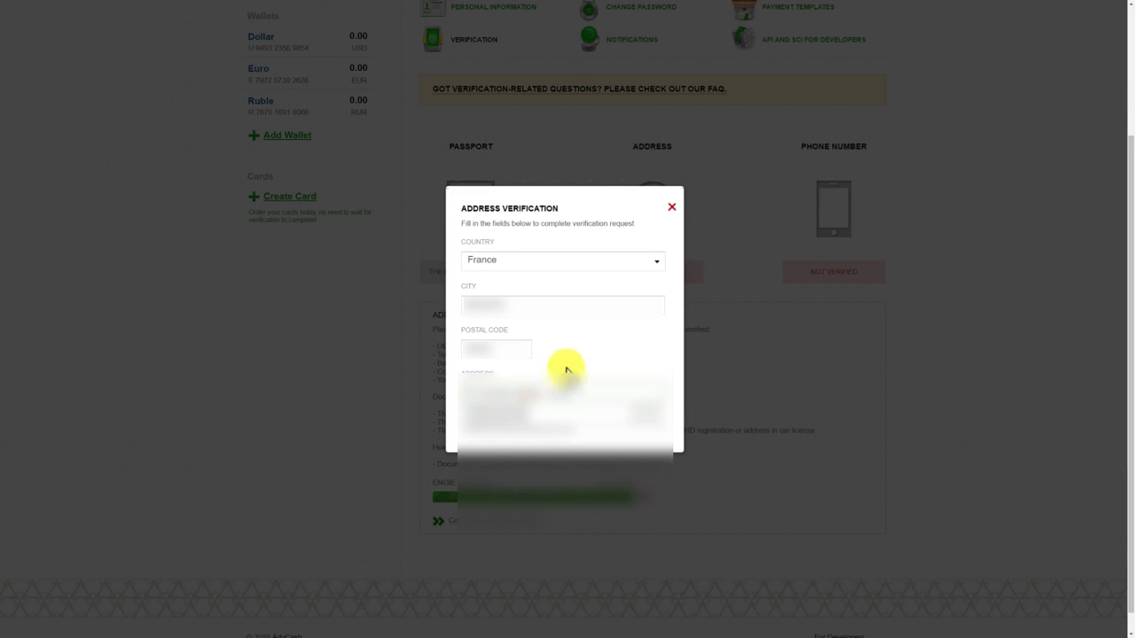
click(546, 415)
click(479, 425)
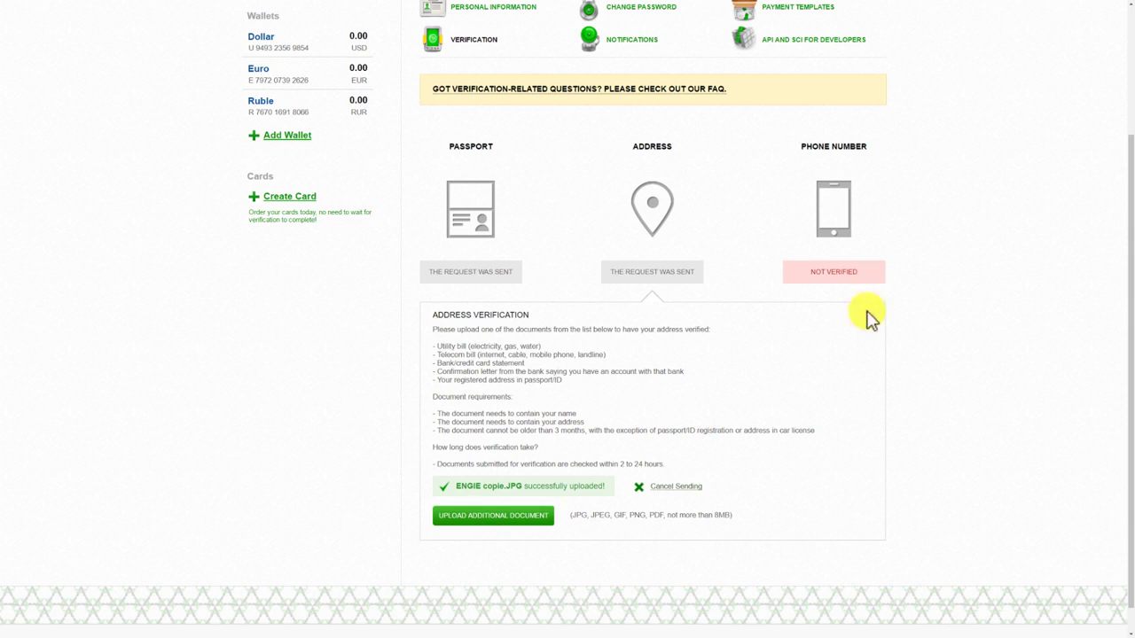
click(833, 208)
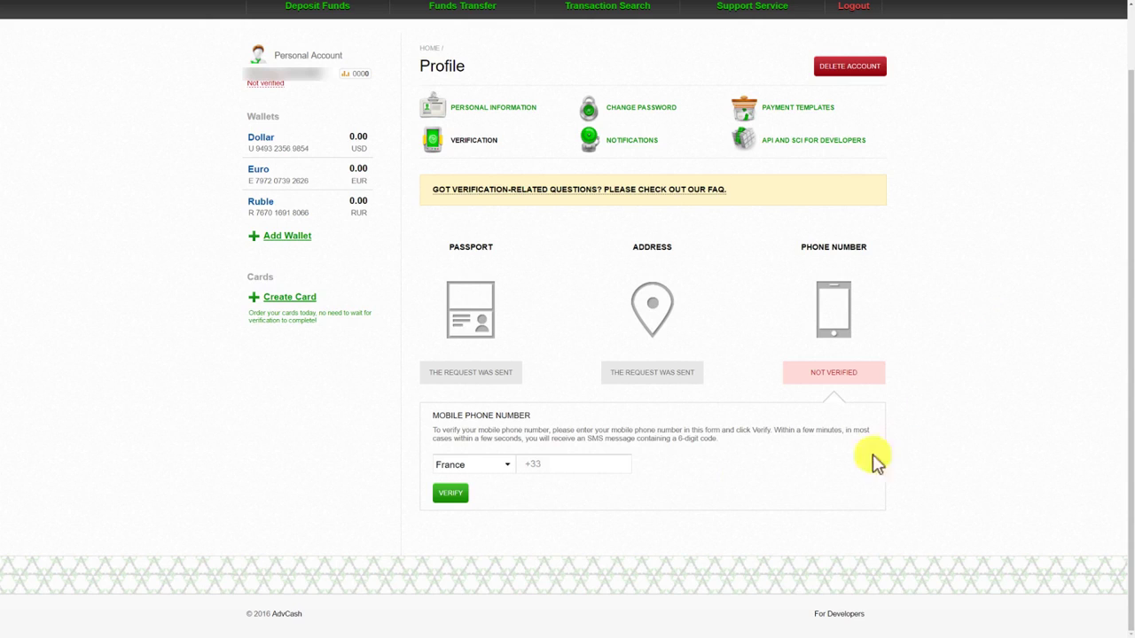
Type the France mobile number after +33 and click Verify to get an SMS code
click(568, 466)
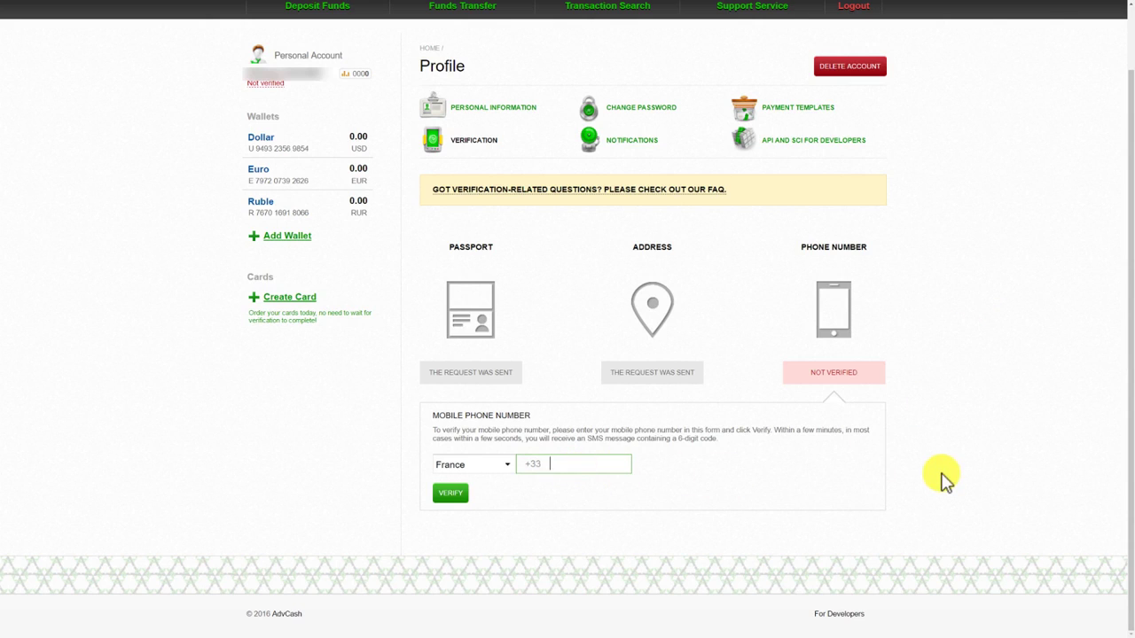
text(7)
text(8)
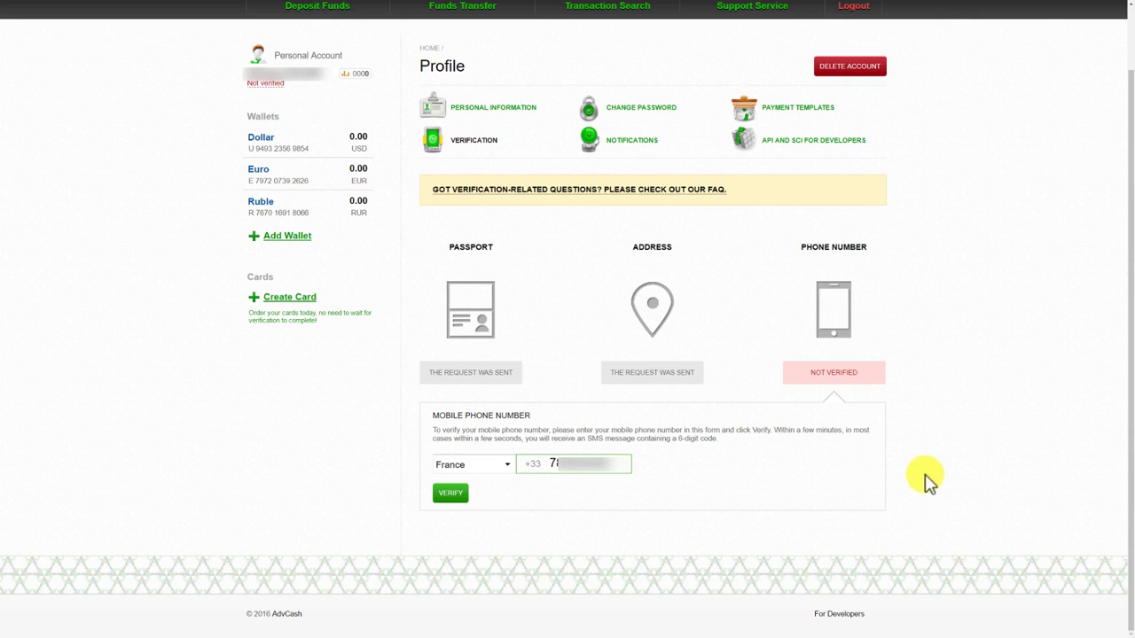
click(463, 496)
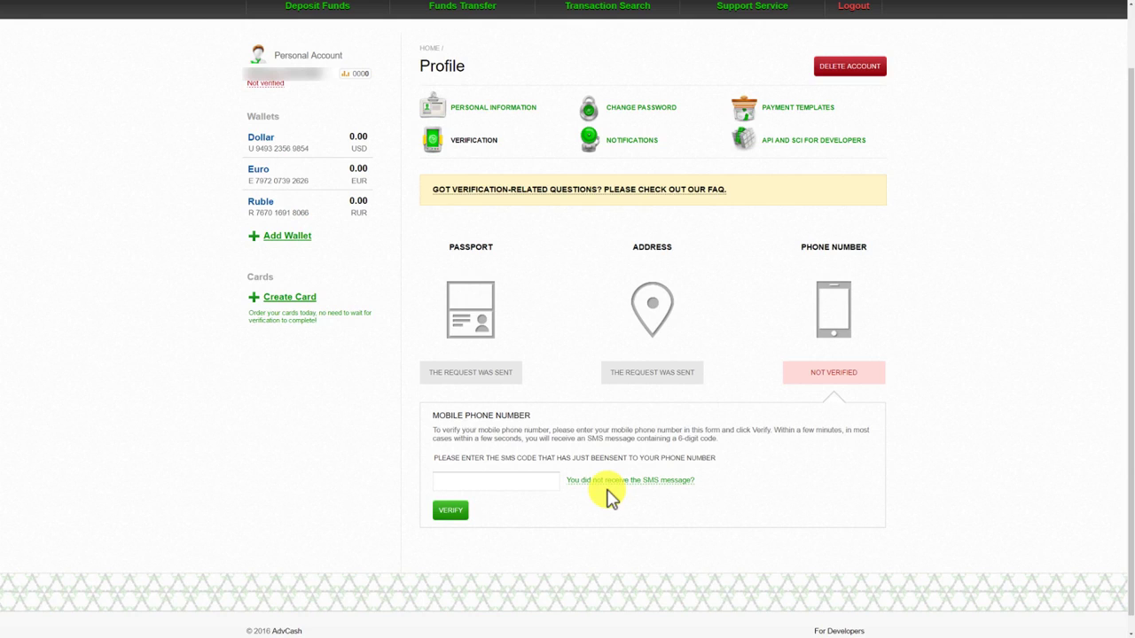
Enter the SMS code received on the phone and submit it to verify the phone number
click(500, 484)
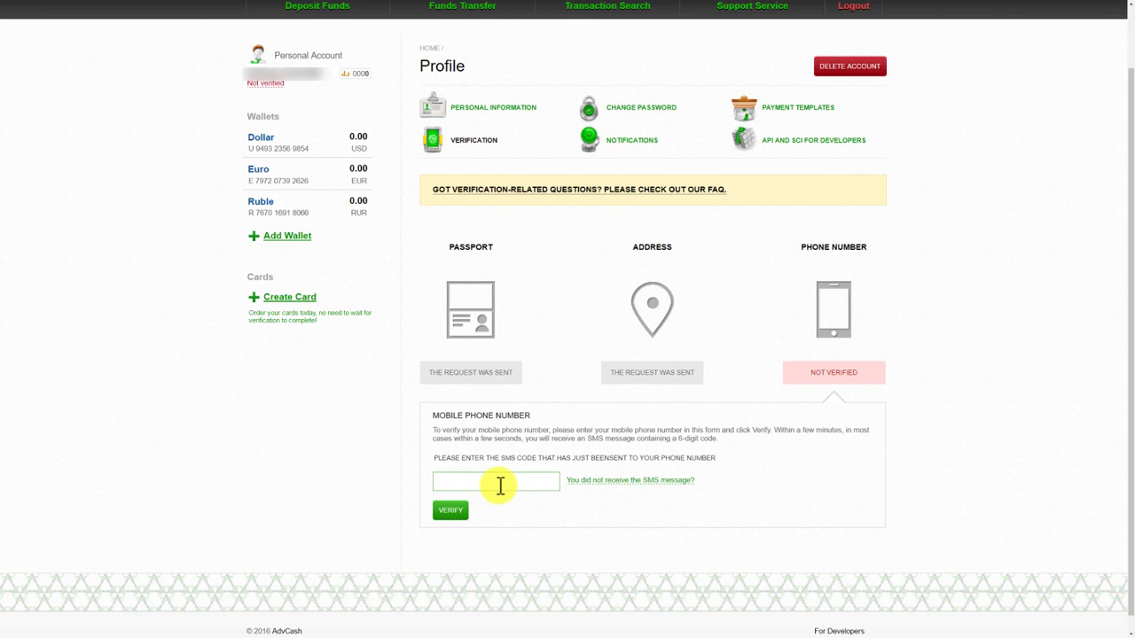
click(455, 511)
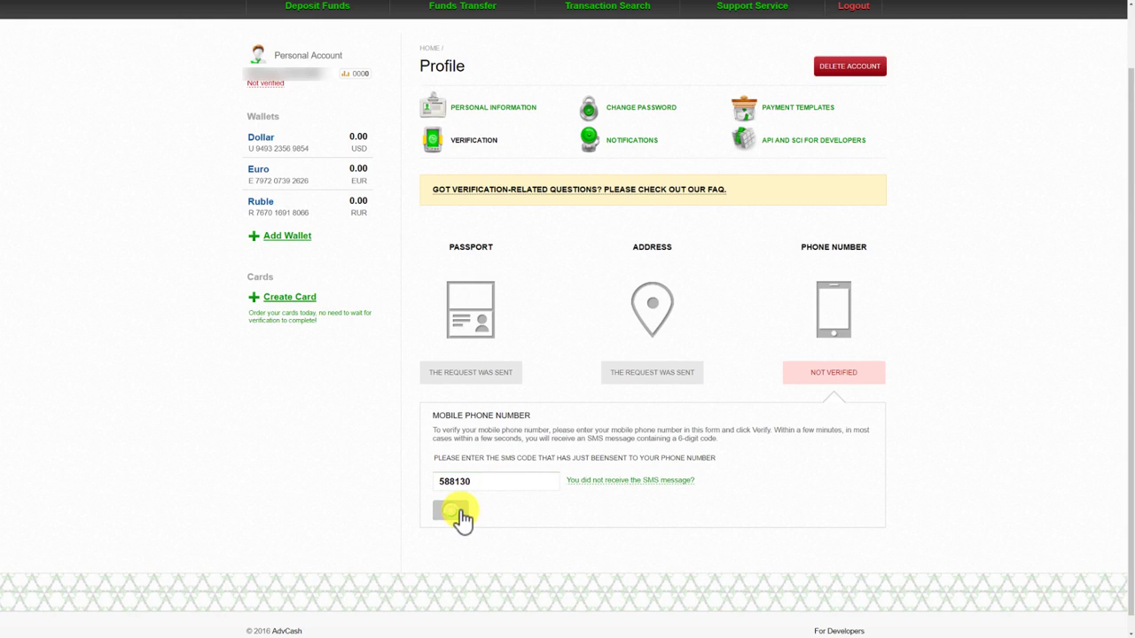